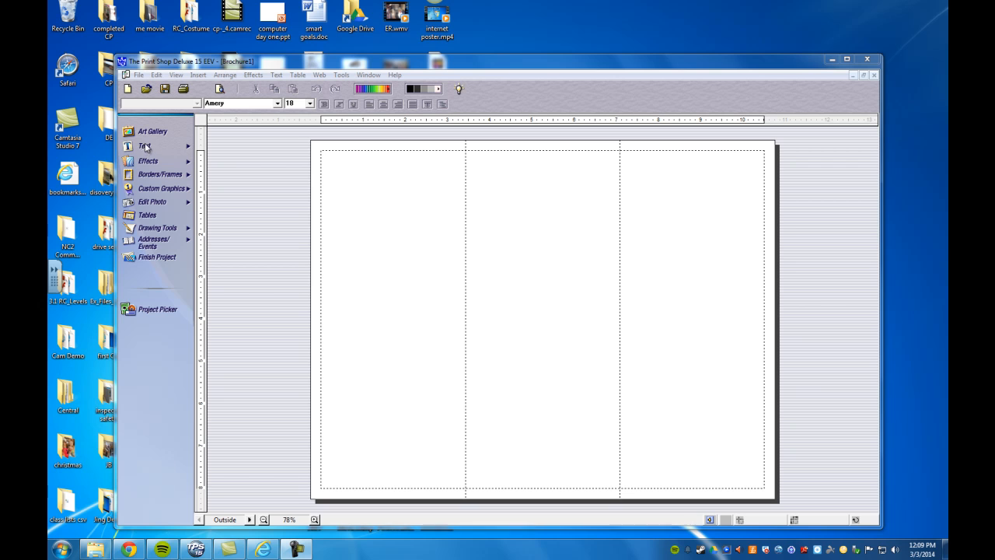
Step: Insert a text box in the lower right panel, type 'kjhkljhul' and select it
click(144, 148)
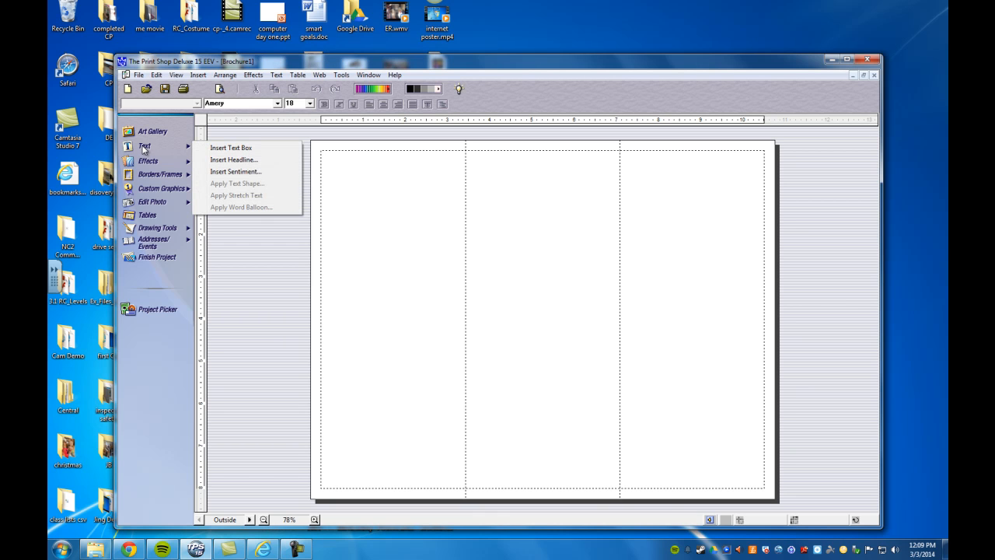
click(214, 148)
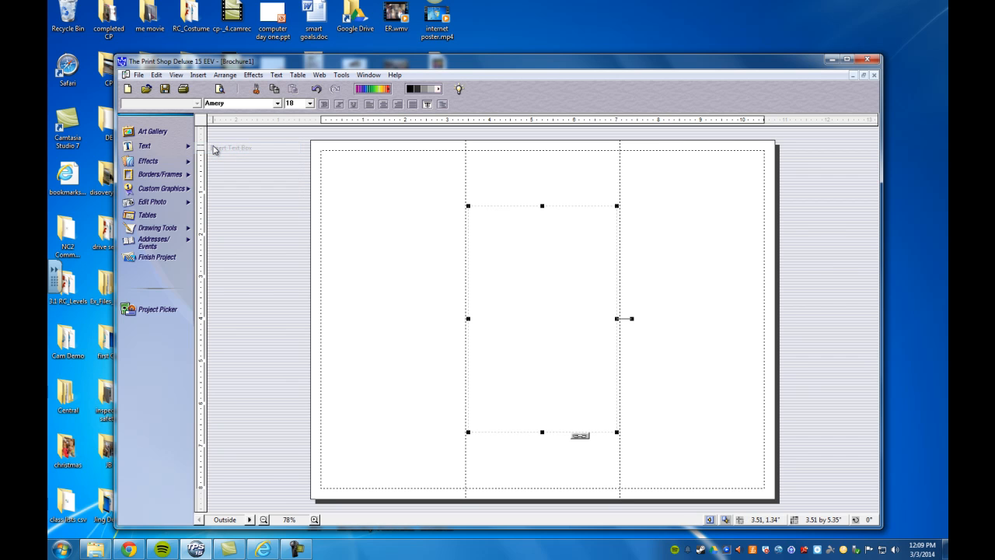
drag(542, 206, 688, 403)
click(663, 395)
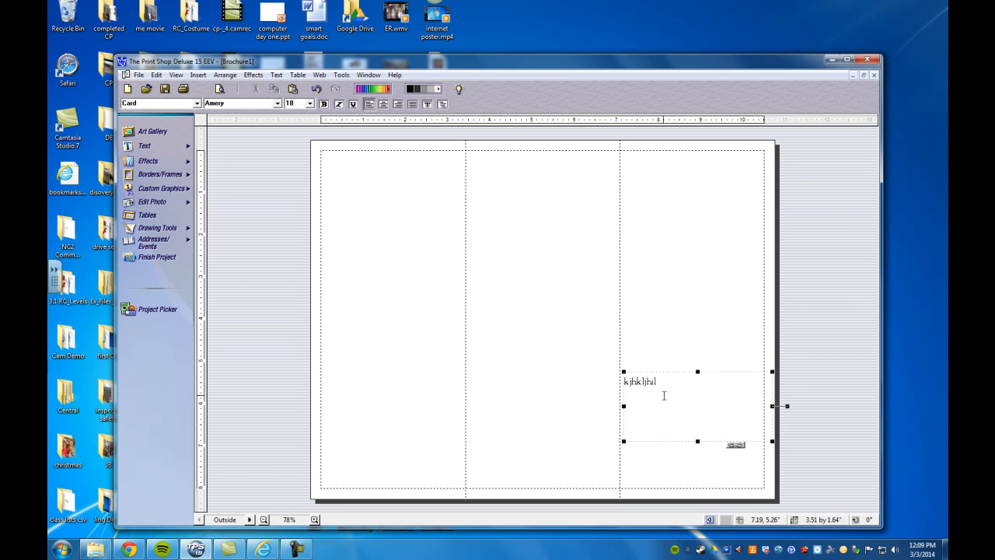
drag(660, 382, 626, 381)
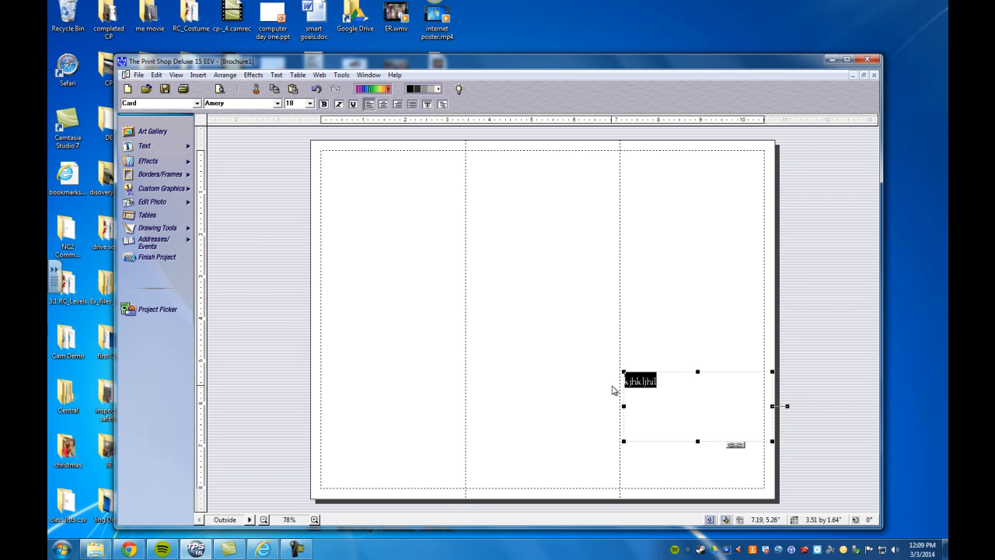
Step: Set the selected text to the Lariat font at 48 pt
click(276, 106)
drag(278, 122, 277, 139)
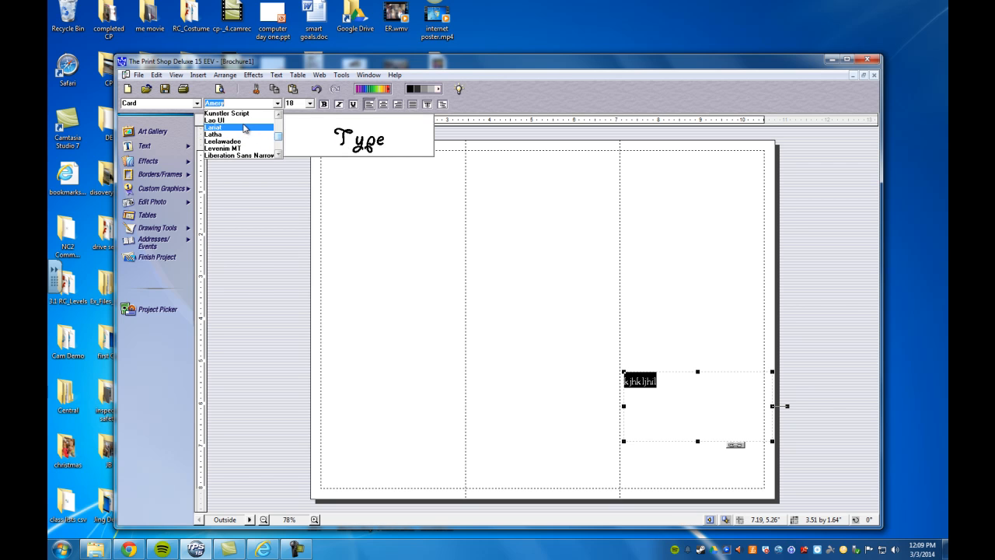
click(244, 129)
click(310, 103)
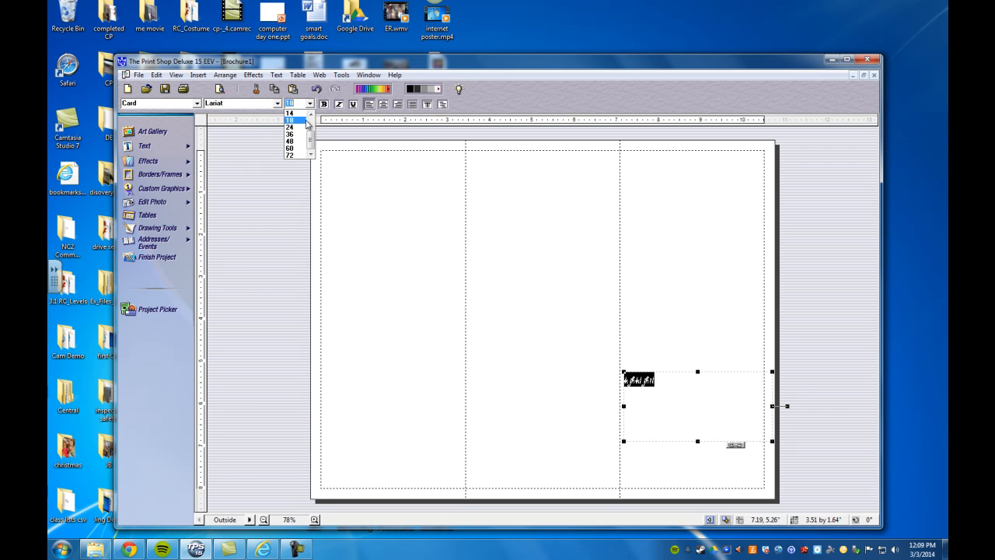
click(304, 140)
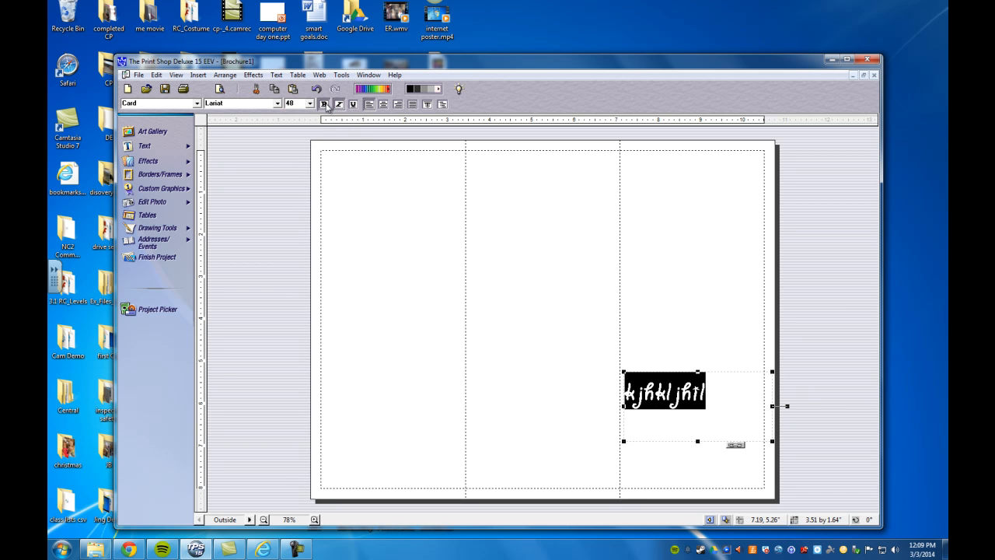
Step: Deselect the text and move its box slightly lower in the right panel
click(691, 308)
drag(689, 402, 688, 433)
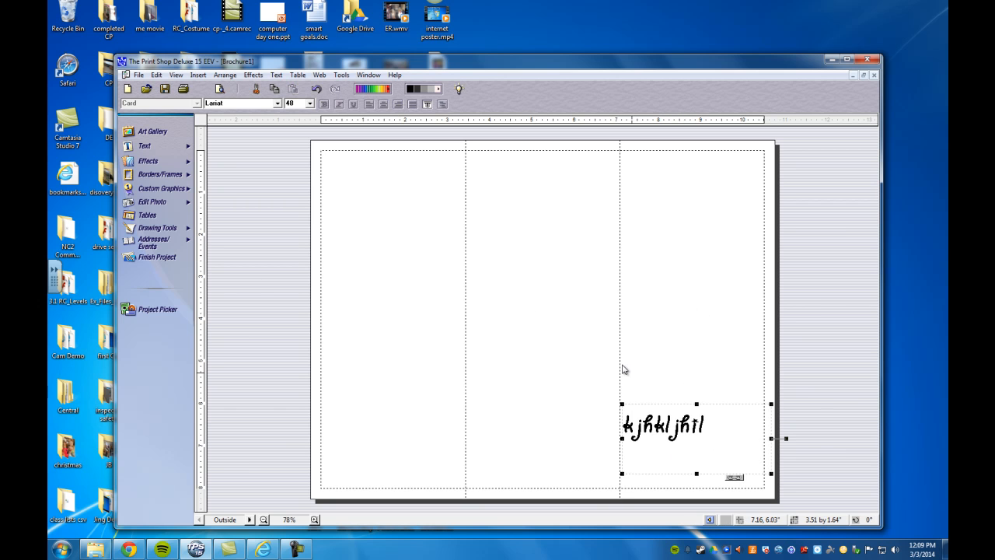
click(144, 147)
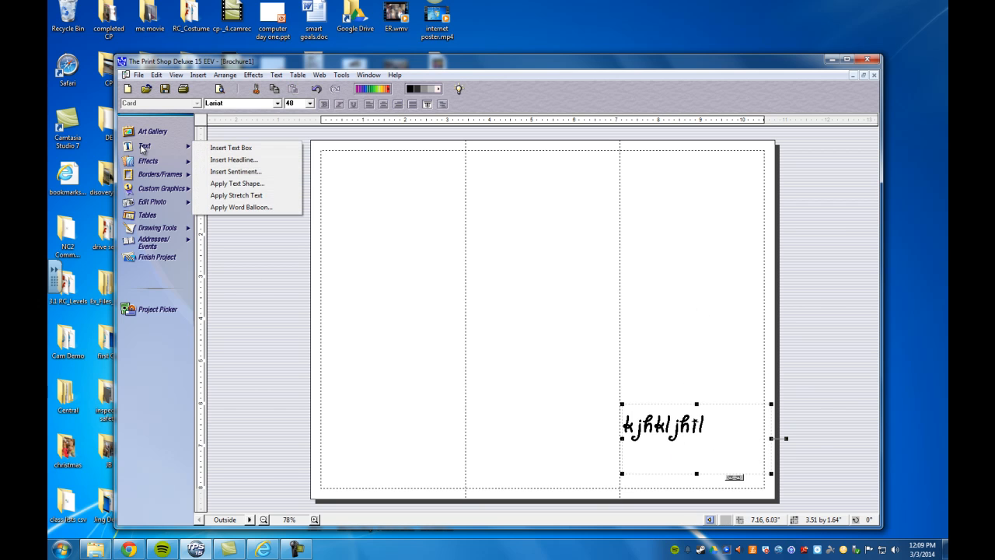
Step: Create a headline reading 'Hello' in the brown block ReadyMade style, then switch to Customize
click(233, 159)
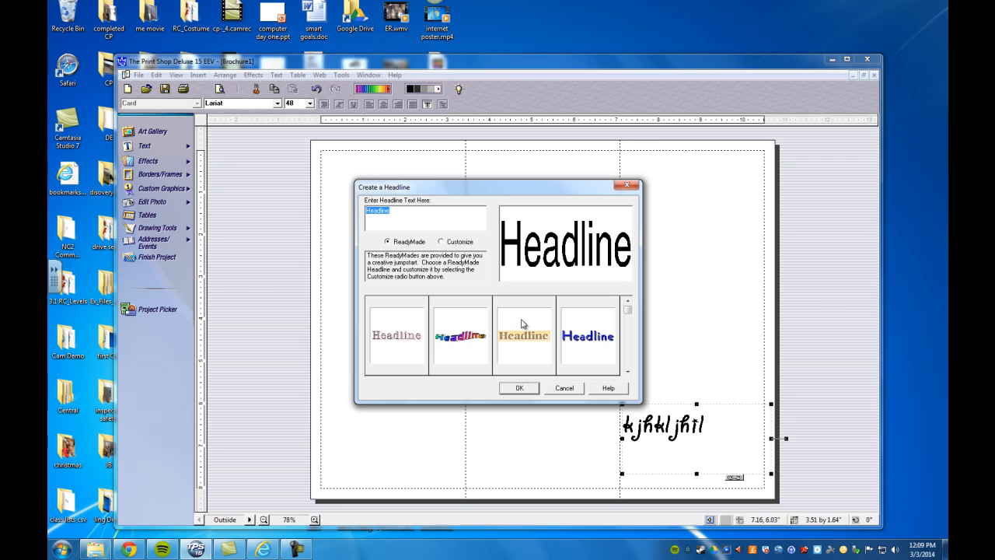
text(Hello)
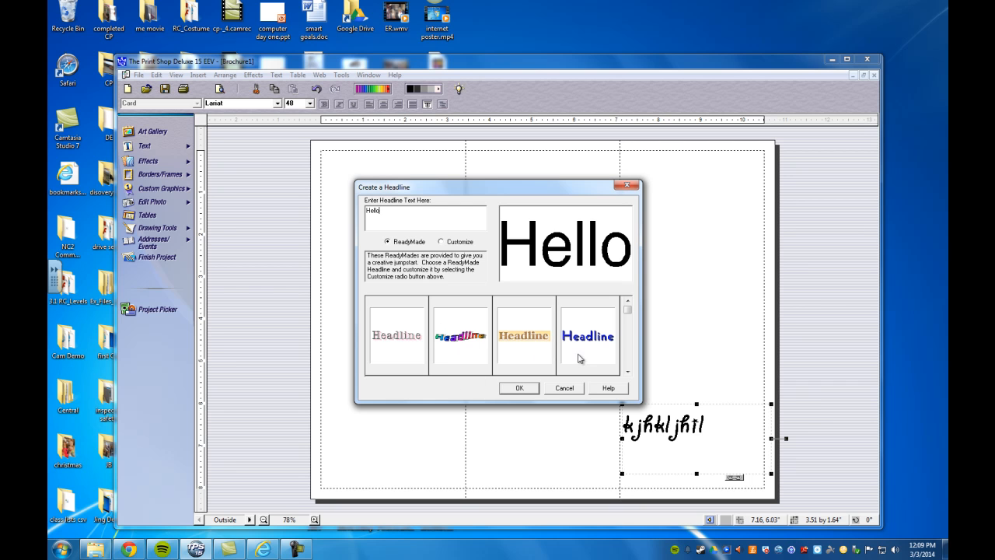
click(627, 371)
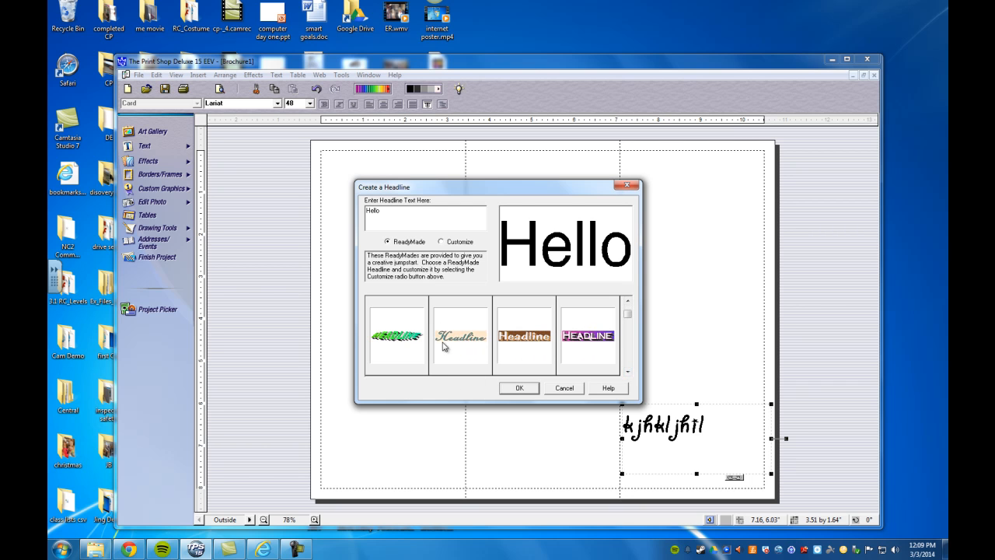
click(469, 342)
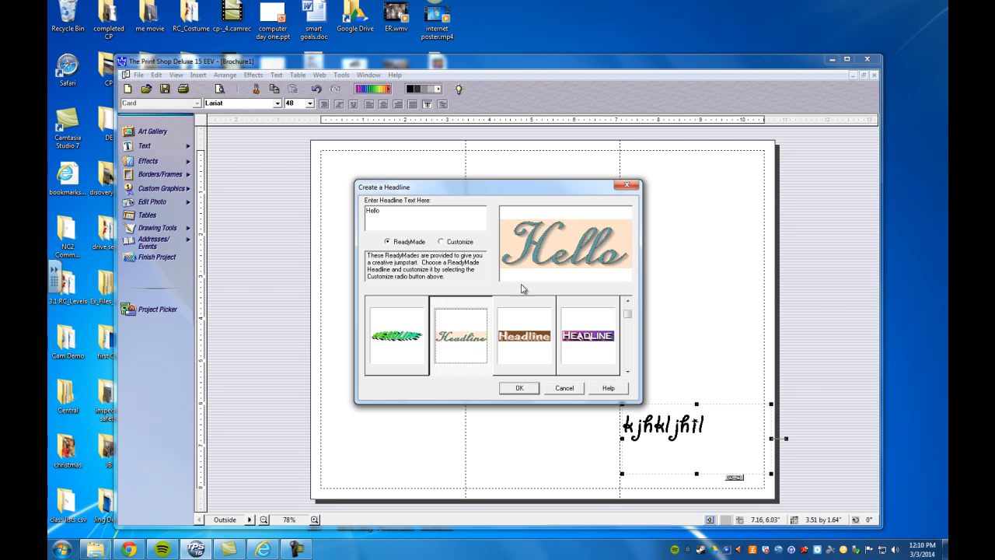
click(535, 343)
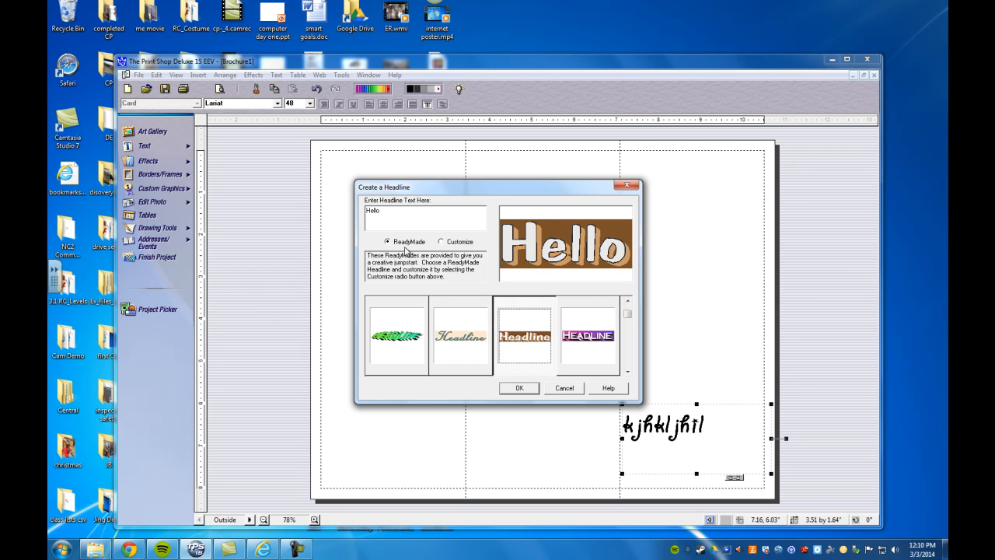
click(441, 242)
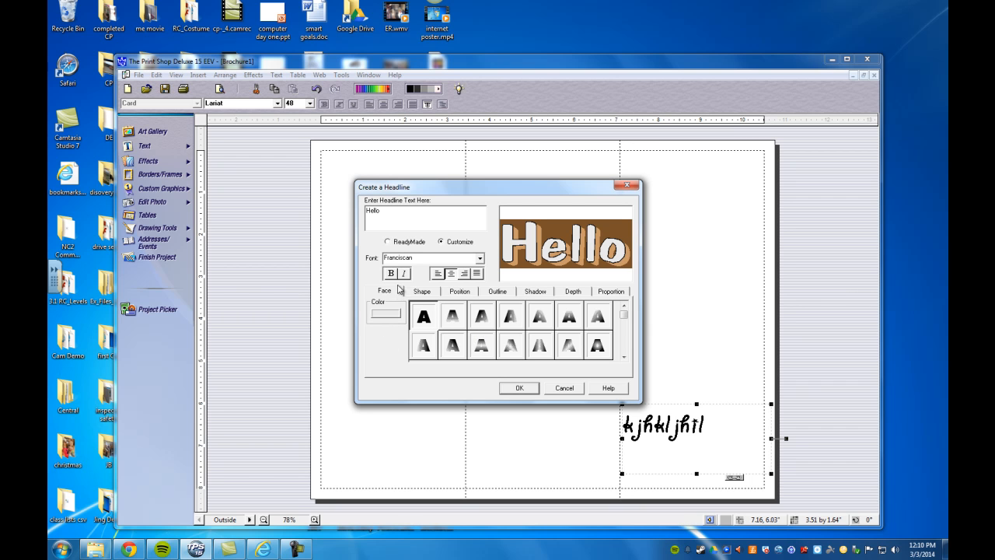
Step: Switch to the first ReadyMade headline style and set its face colour to blue
click(388, 242)
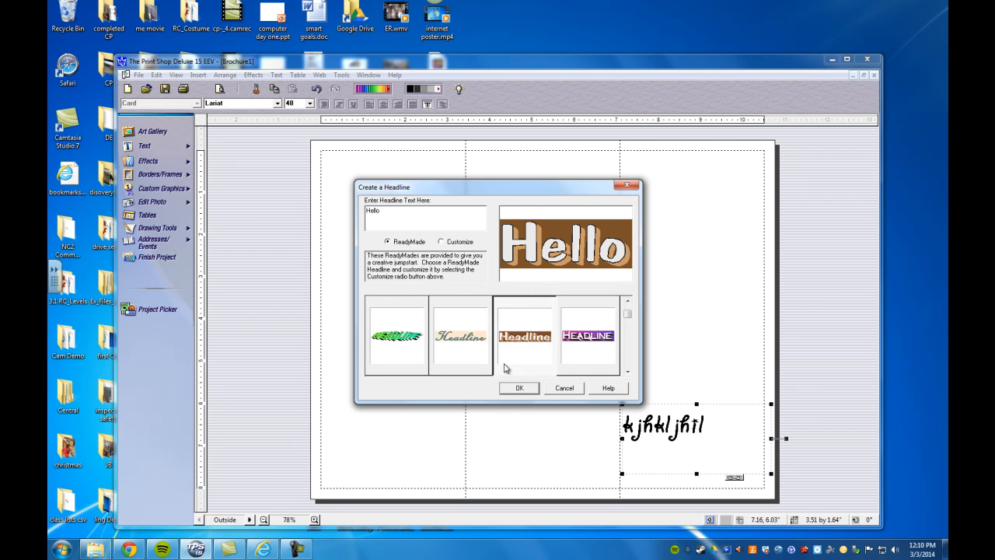
drag(627, 315, 625, 295)
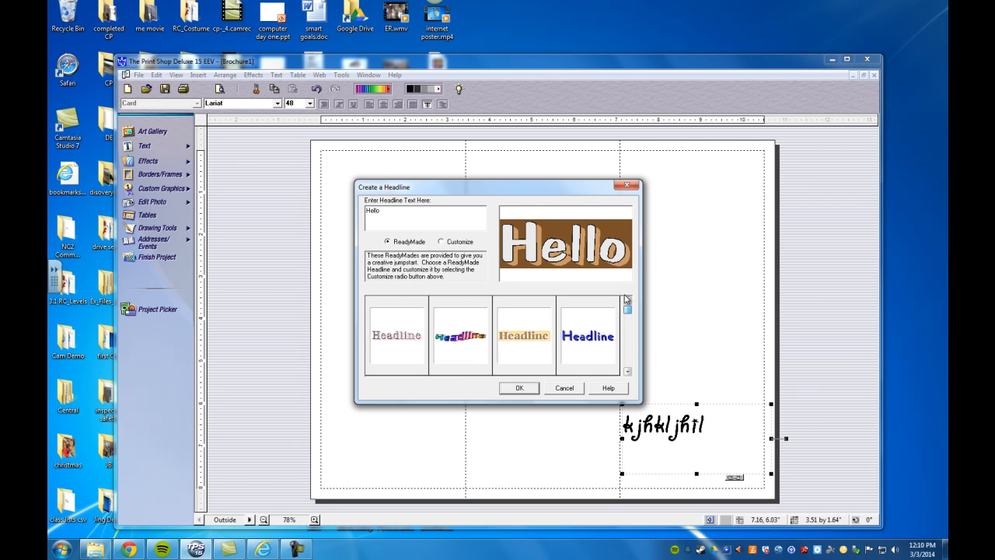
click(407, 320)
click(441, 242)
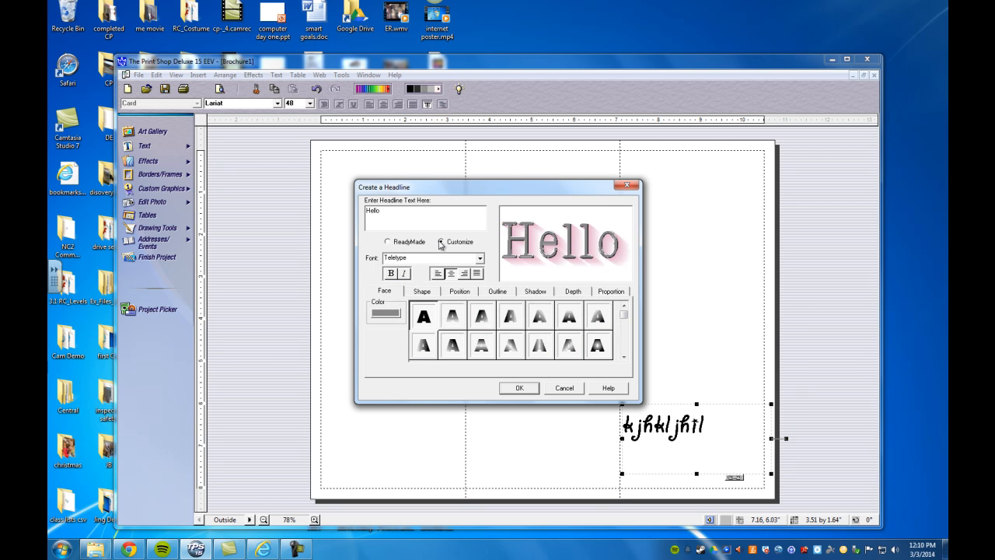
click(389, 316)
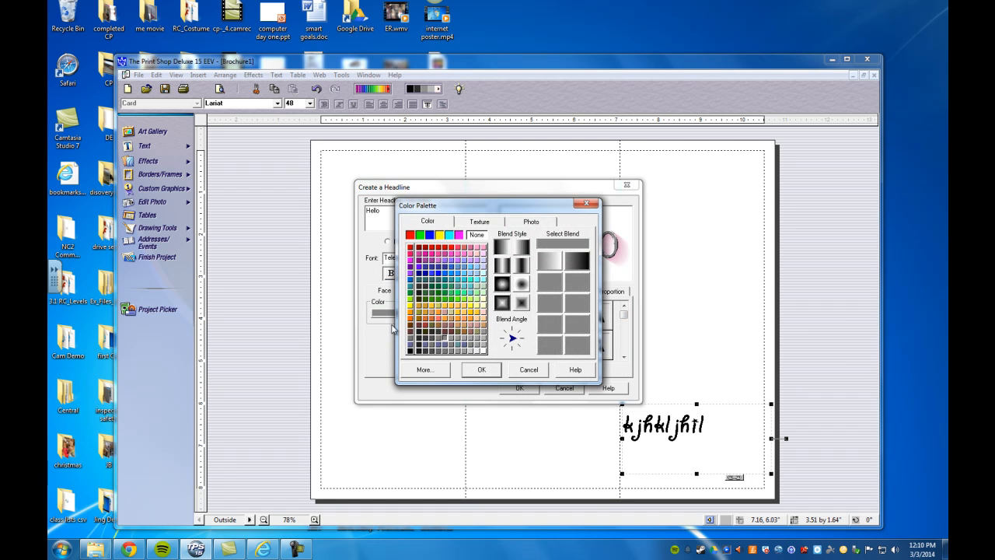
click(444, 280)
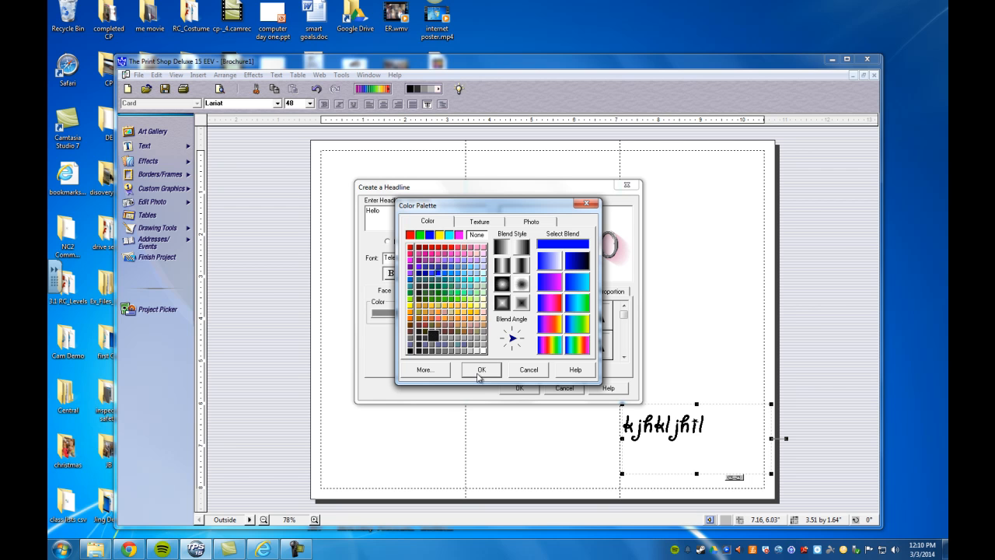
click(479, 372)
Step: Preview several gradient face fills, then keep the plain solid blue face
click(457, 319)
click(483, 318)
click(510, 319)
click(540, 320)
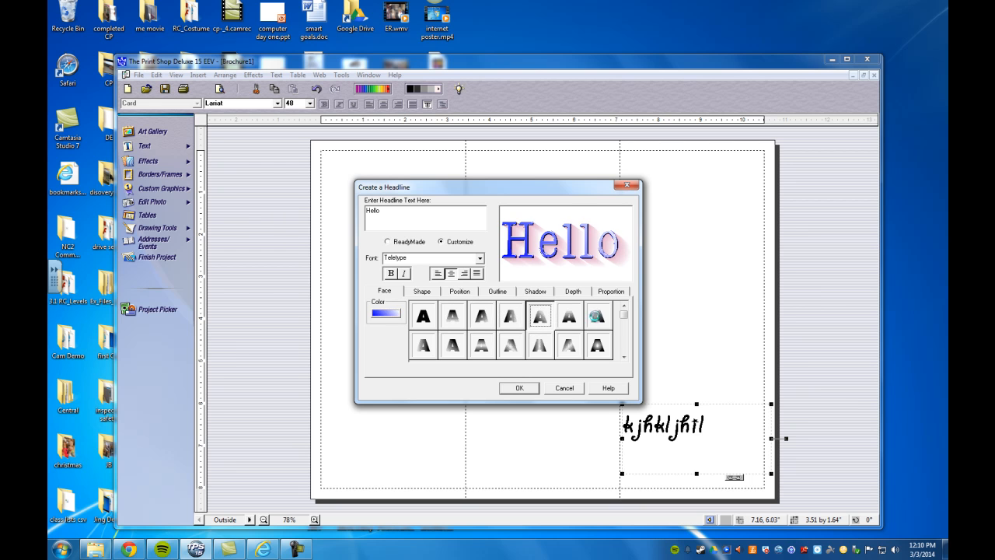
click(594, 315)
click(596, 348)
click(567, 349)
click(506, 351)
click(453, 345)
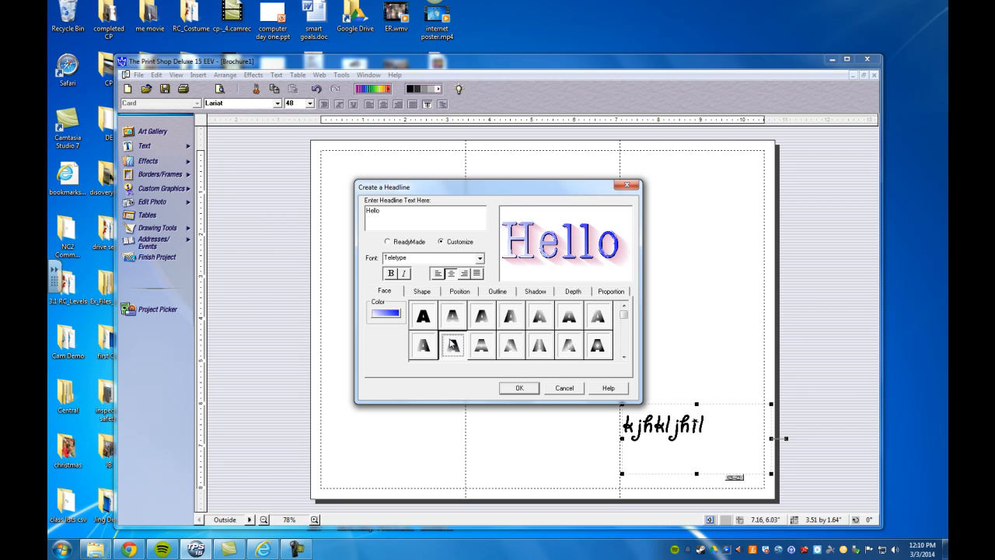
click(452, 316)
click(423, 315)
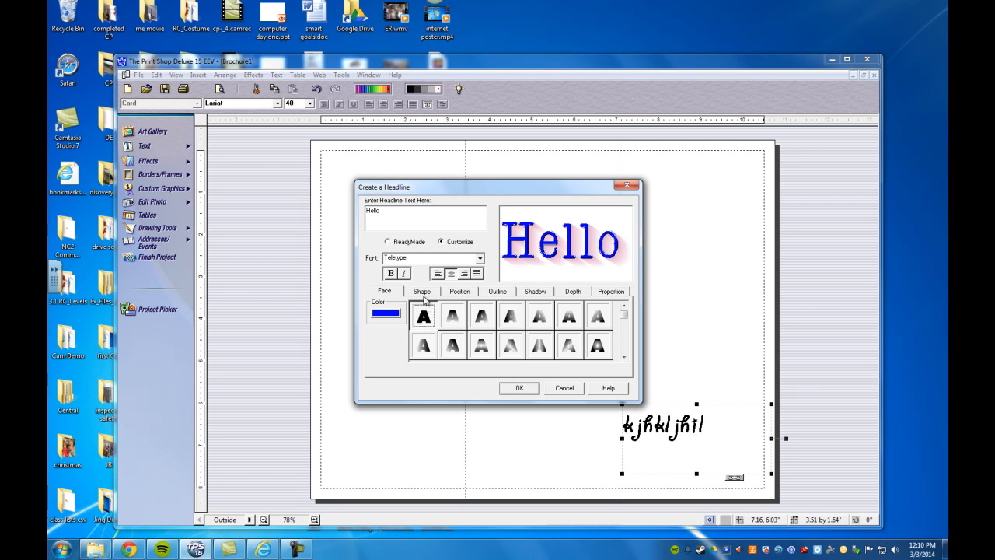
Step: Warp the headline into an arched shape with the fifth top-row shape swatch
click(423, 294)
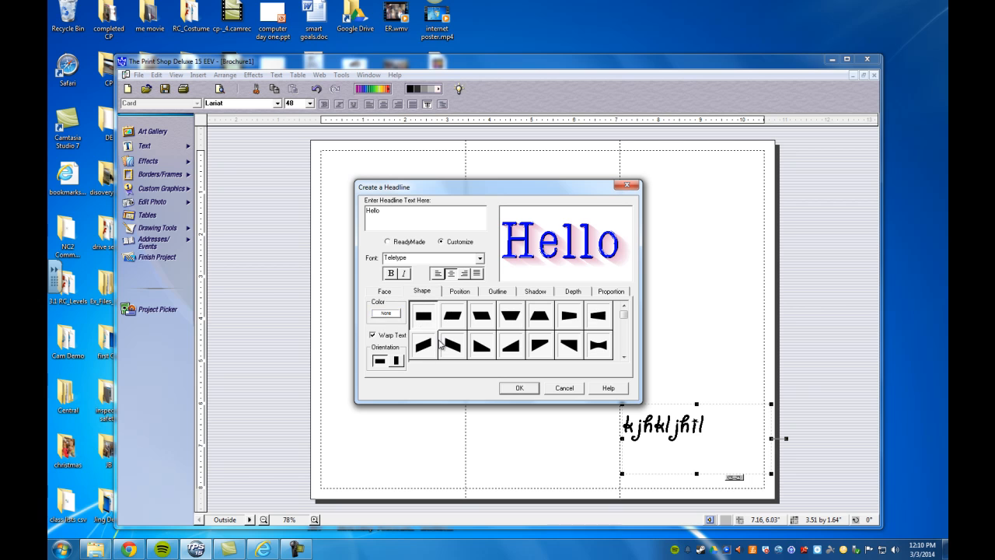
click(506, 316)
click(530, 322)
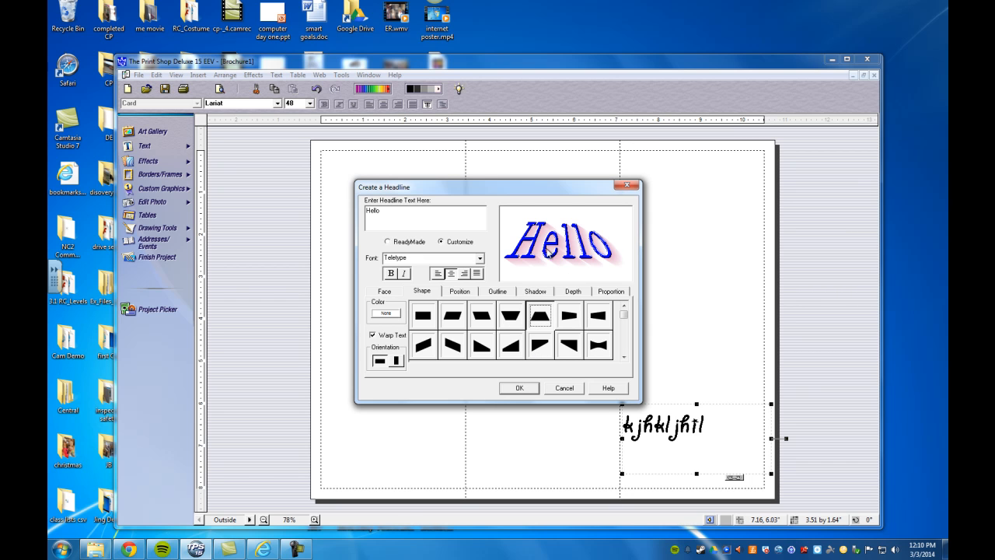
Step: Try stepped letter positions, then keep the letters on a straight line
click(460, 294)
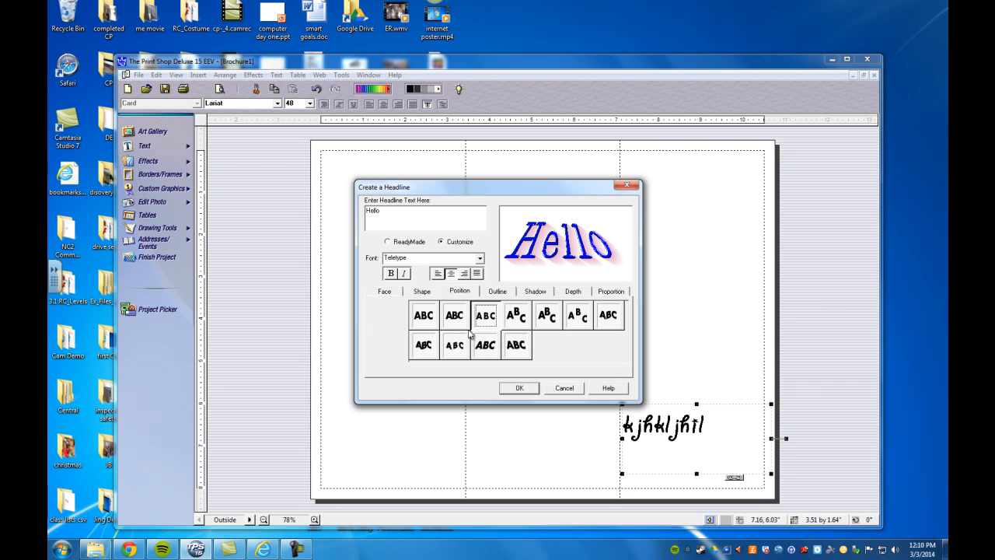
click(516, 314)
click(548, 317)
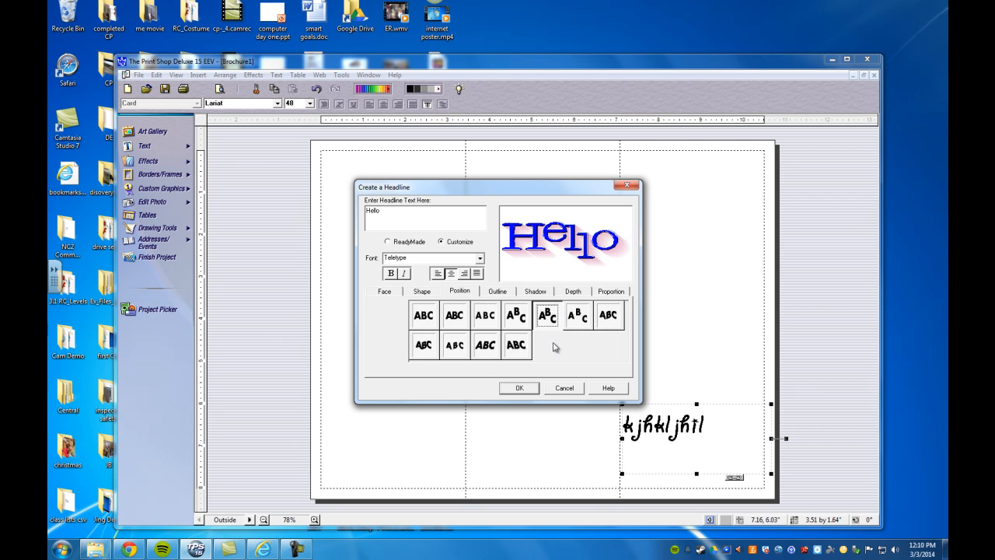
click(578, 319)
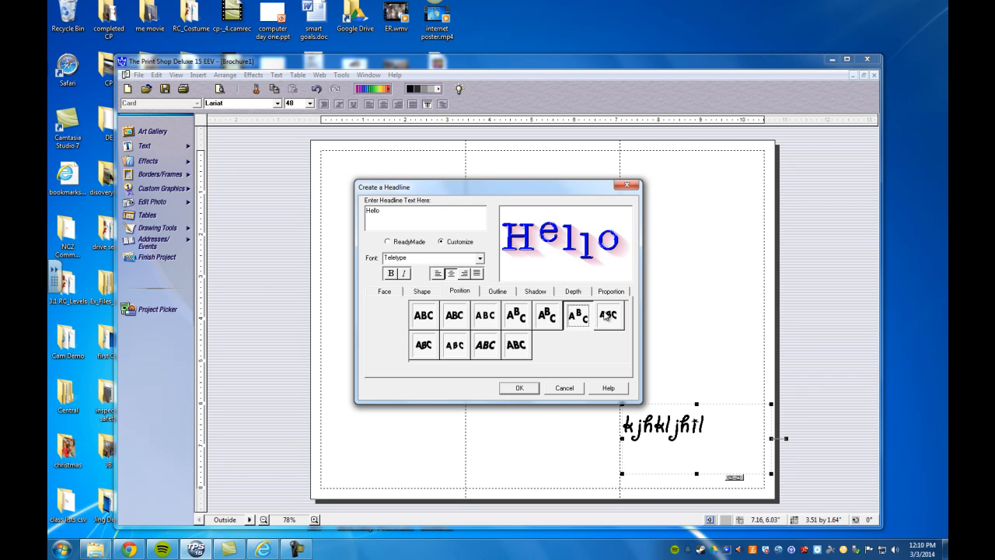
click(606, 318)
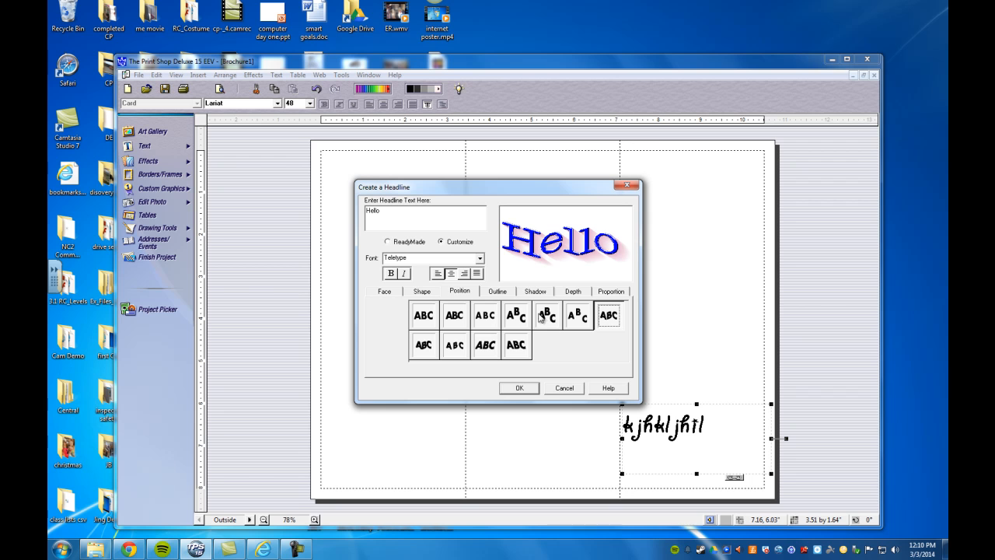
click(497, 292)
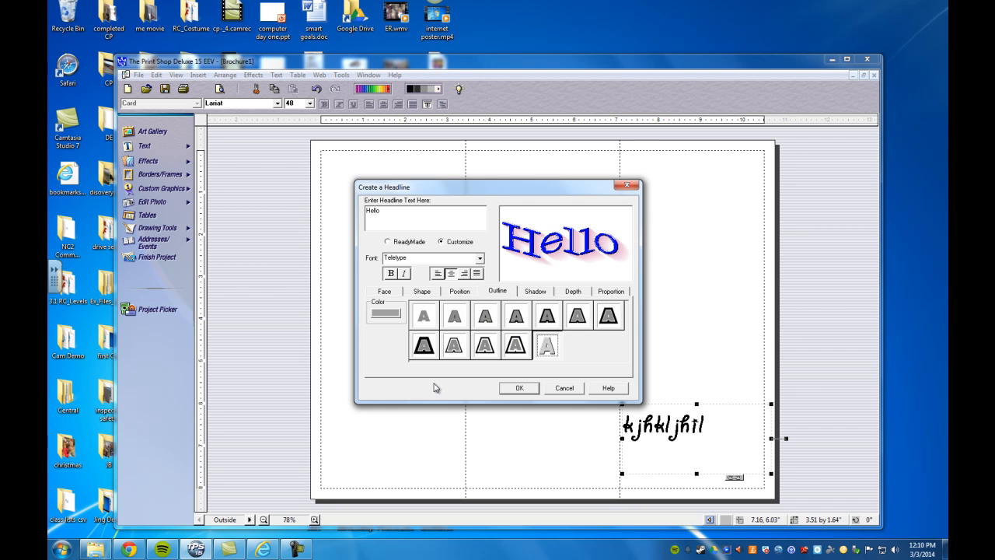
Step: Give the headline a thicker outline and set its colour to dark red
click(483, 348)
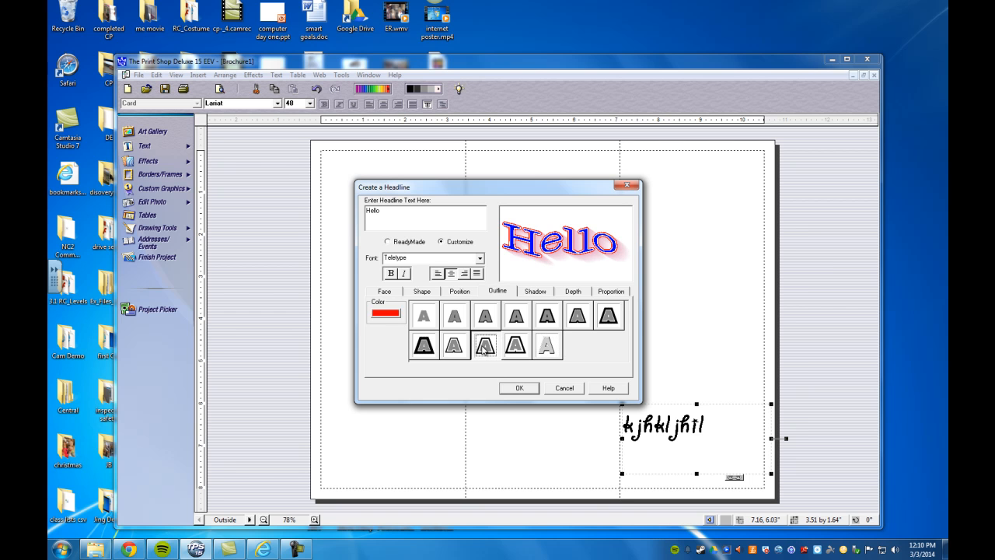
click(388, 317)
click(491, 279)
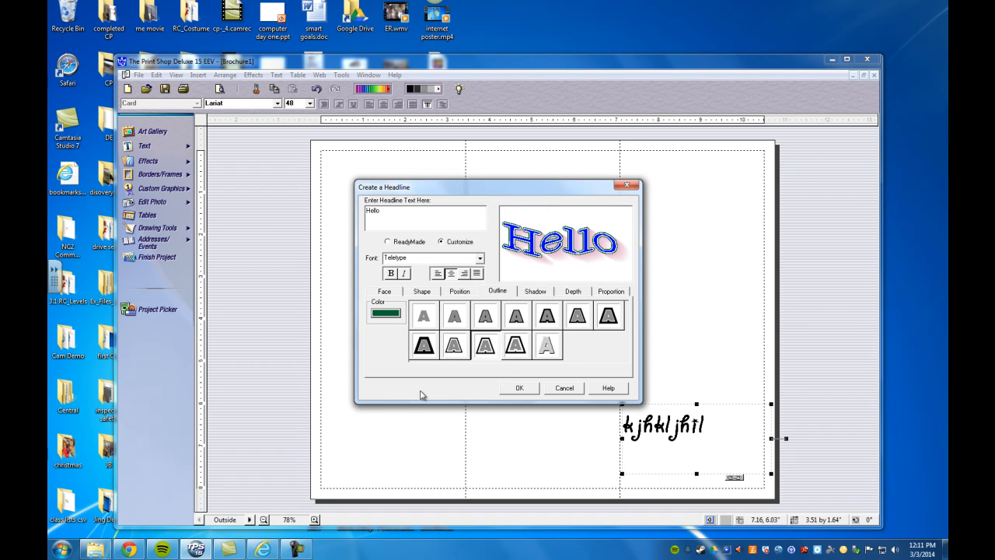
click(516, 347)
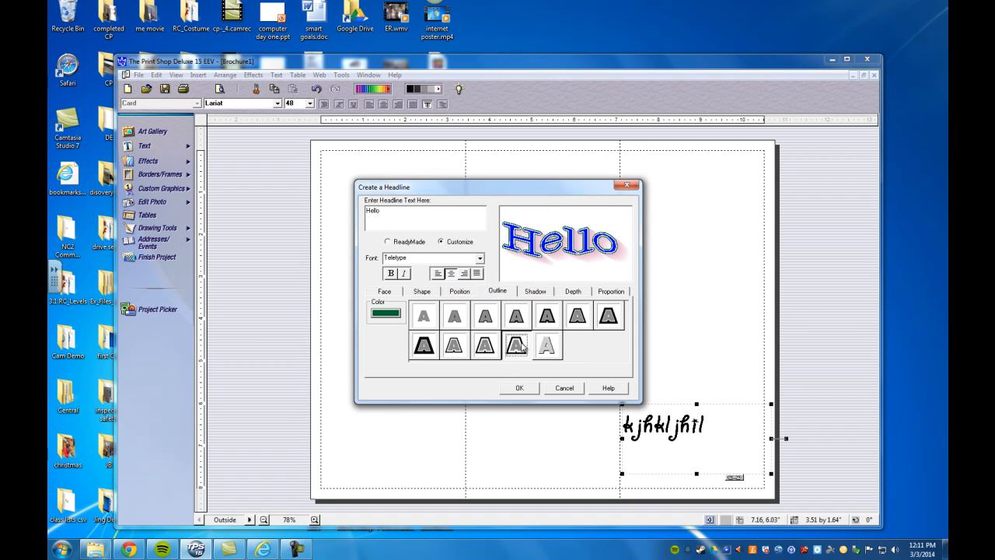
click(394, 315)
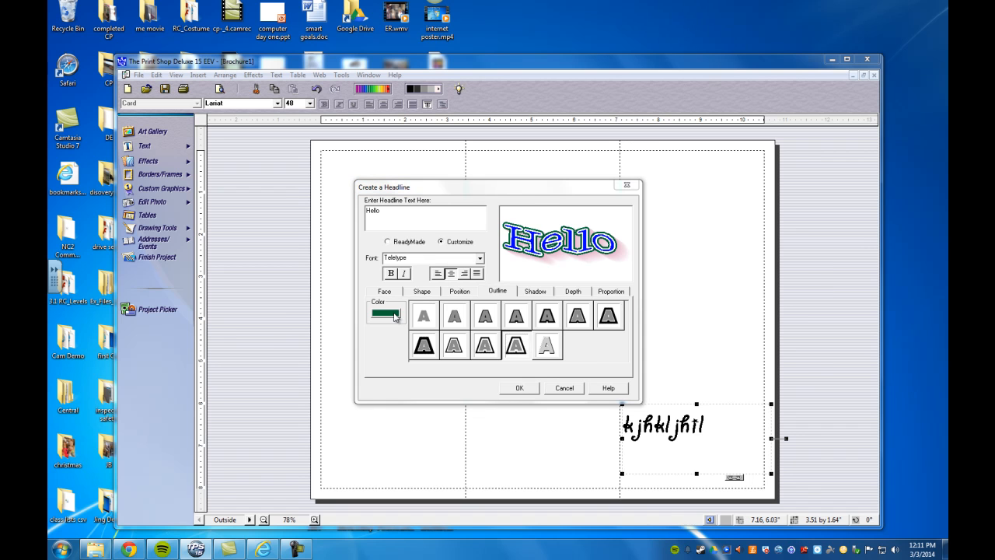
click(472, 263)
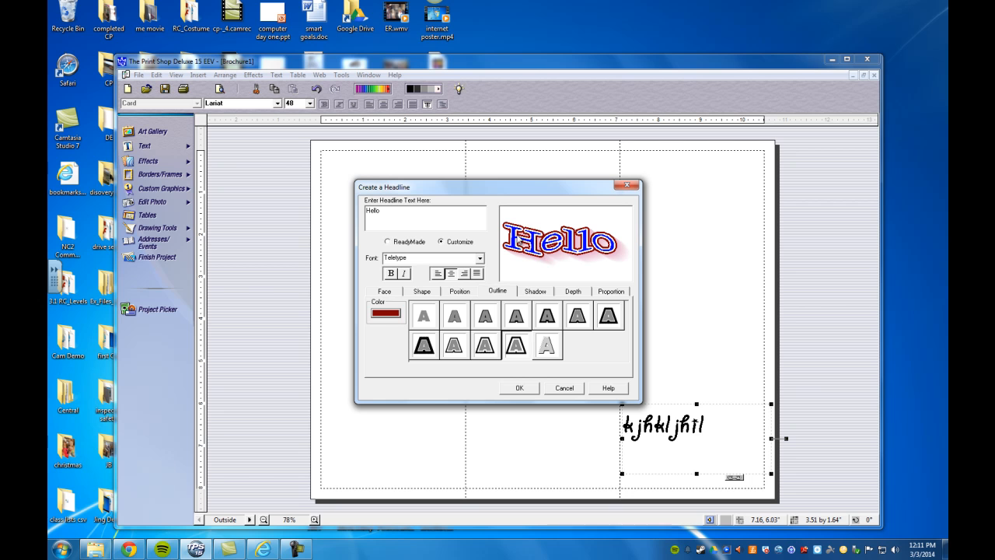
Step: Preview outline styles and settle on the row-2 fourth red-and-white outline
click(607, 317)
click(582, 319)
click(551, 317)
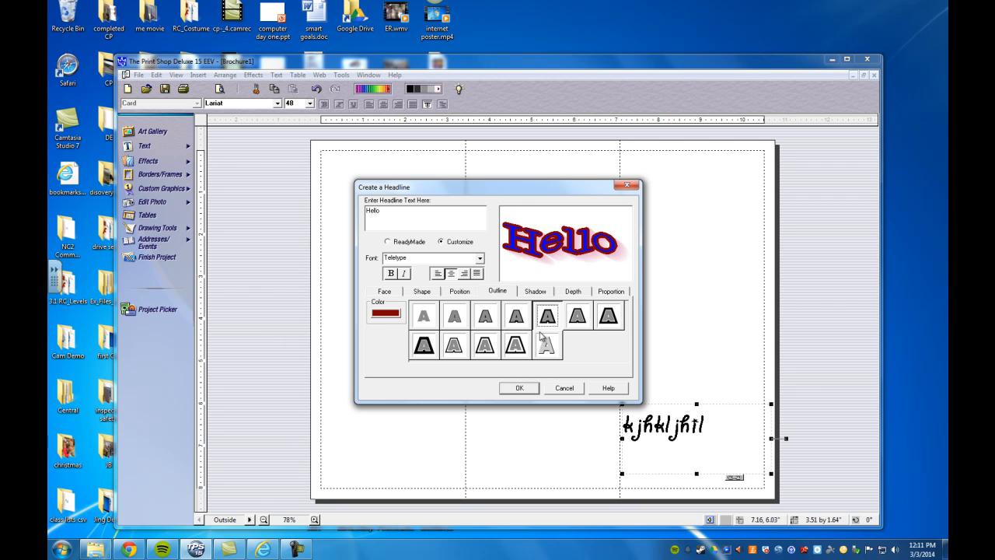
click(547, 348)
click(545, 321)
click(519, 343)
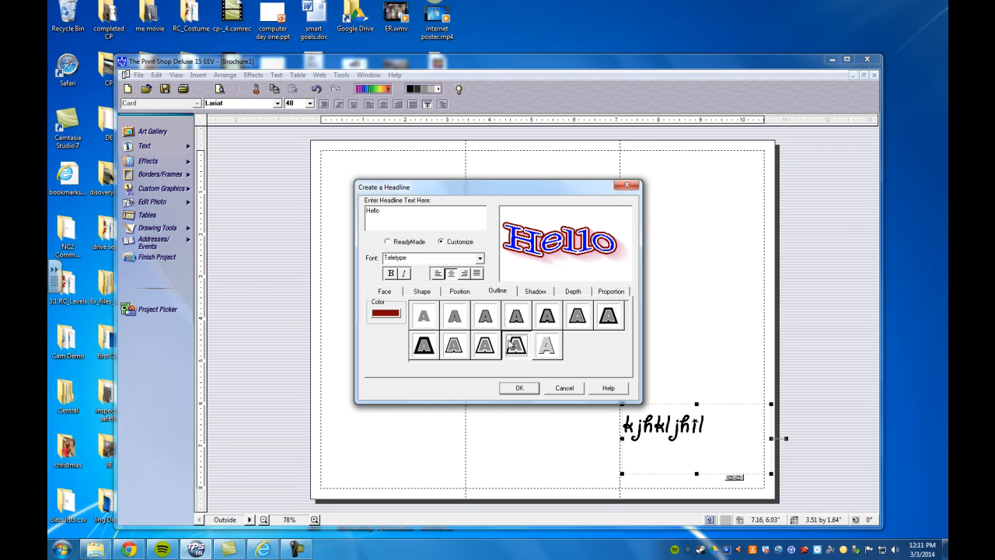
Step: Preview the available shadow styles on the Hello headline
click(538, 293)
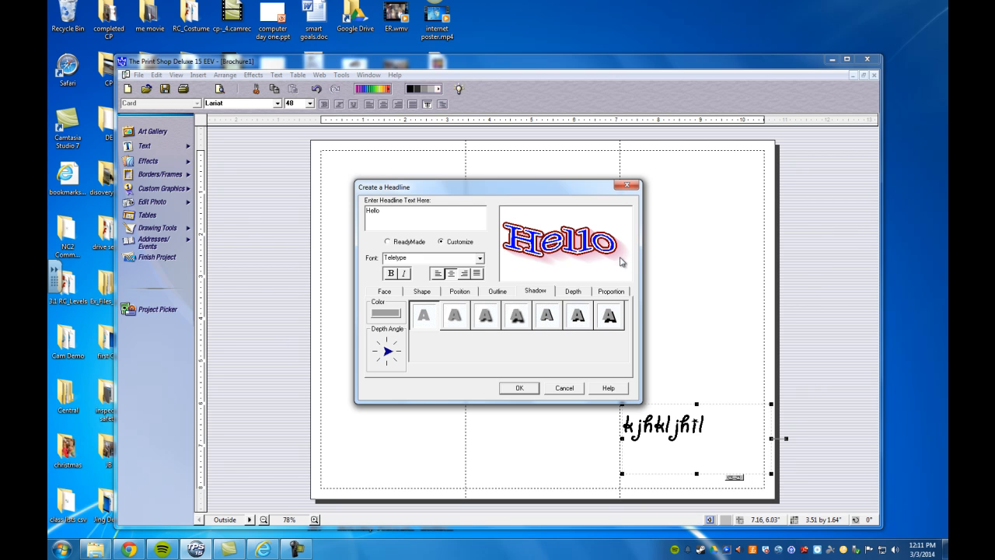
click(461, 318)
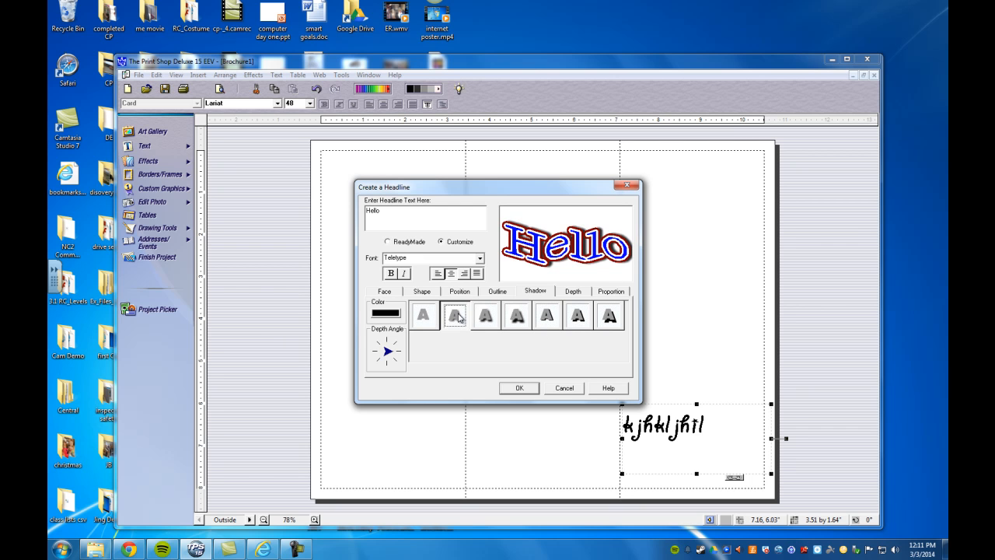
click(484, 319)
click(516, 318)
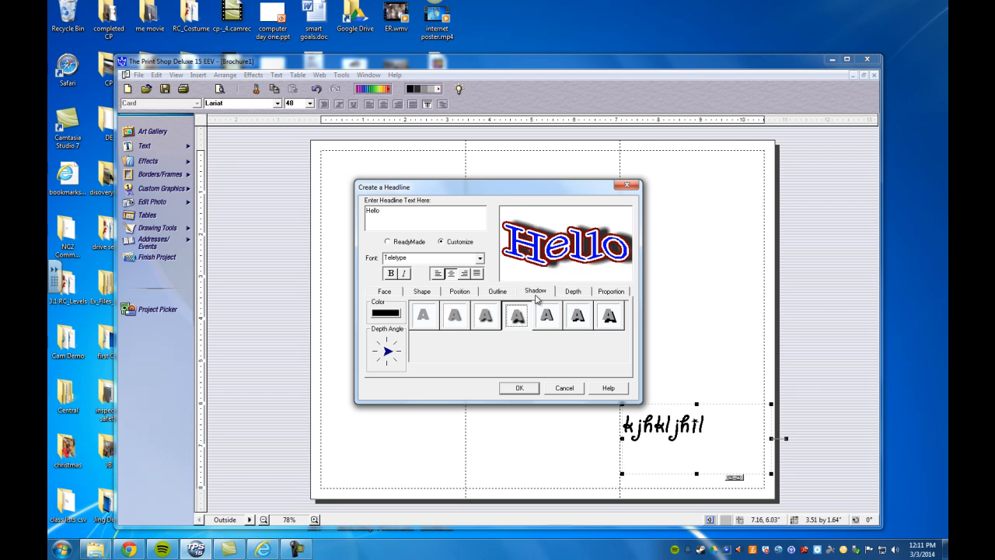
click(549, 315)
click(579, 317)
click(608, 317)
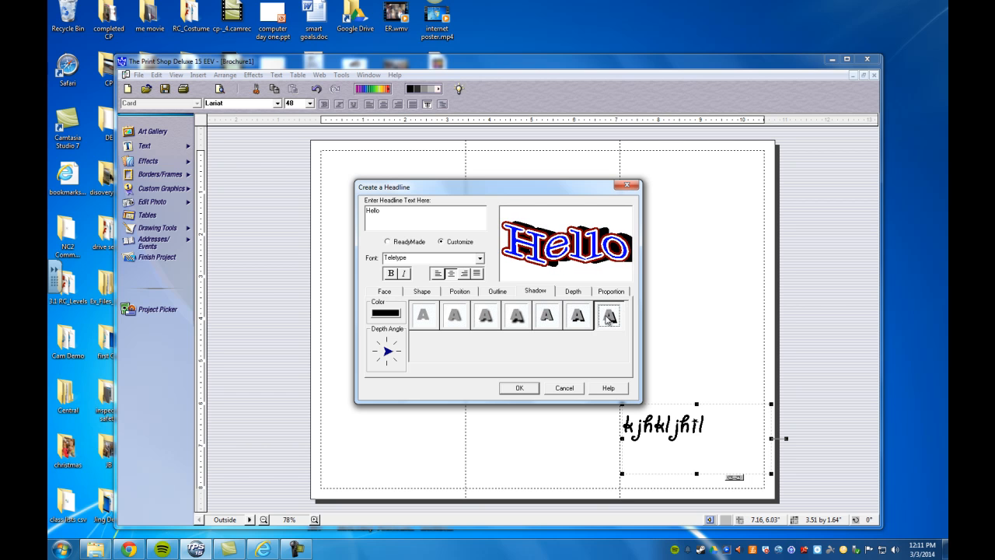
Step: Try a pink shadow colour and adjust the shadow's depth angle
click(386, 313)
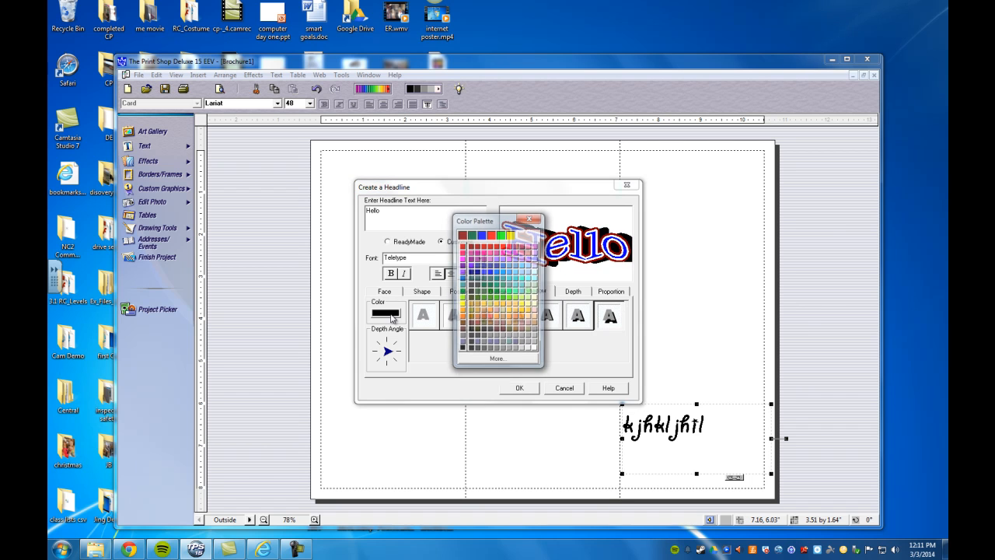
click(492, 262)
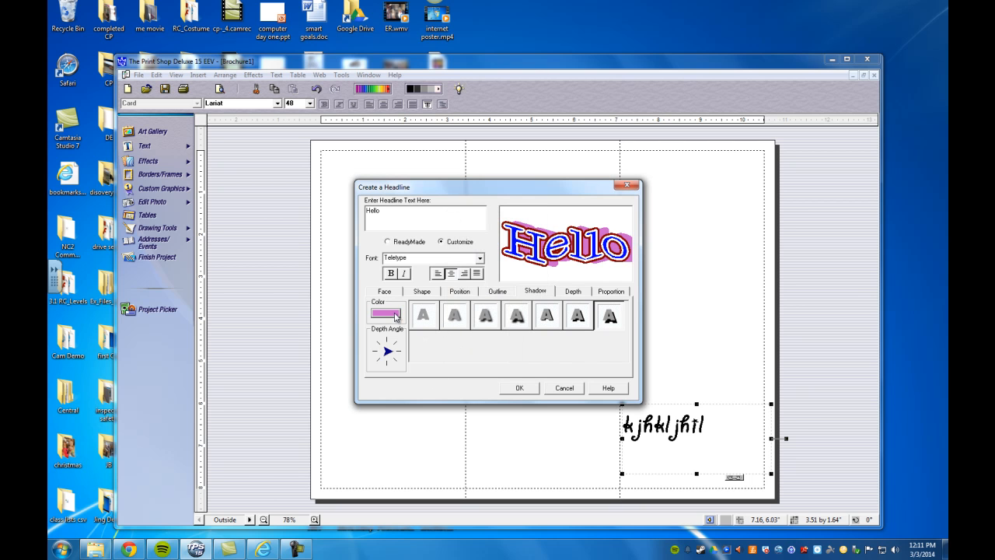
click(381, 362)
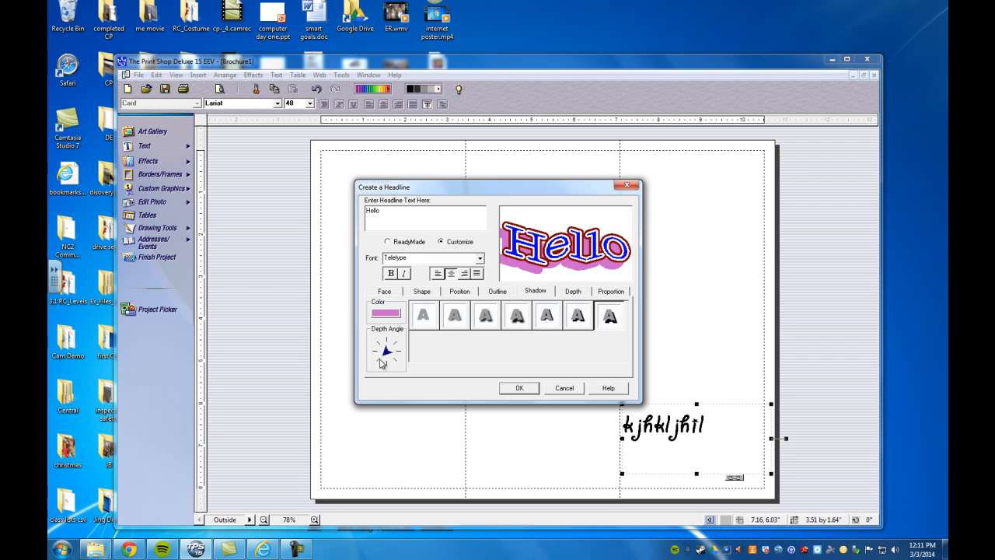
drag(382, 360, 375, 343)
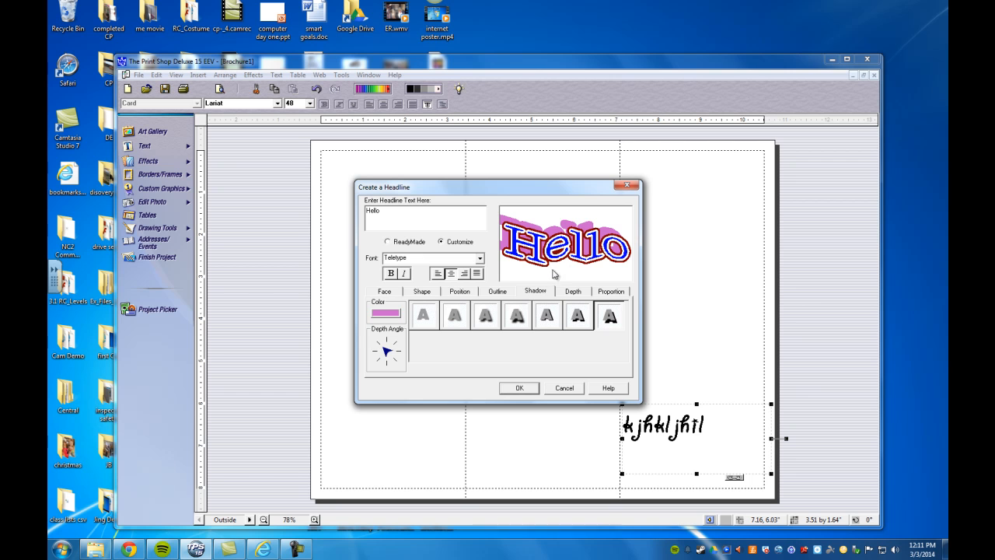
Step: Make the shadow light purple using the second, glow-style shadow style
click(389, 314)
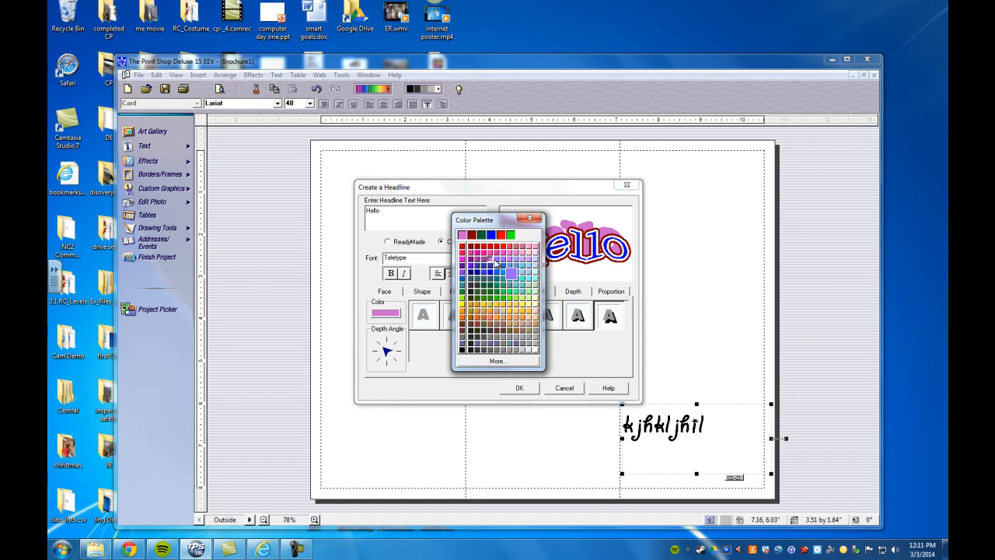
click(511, 272)
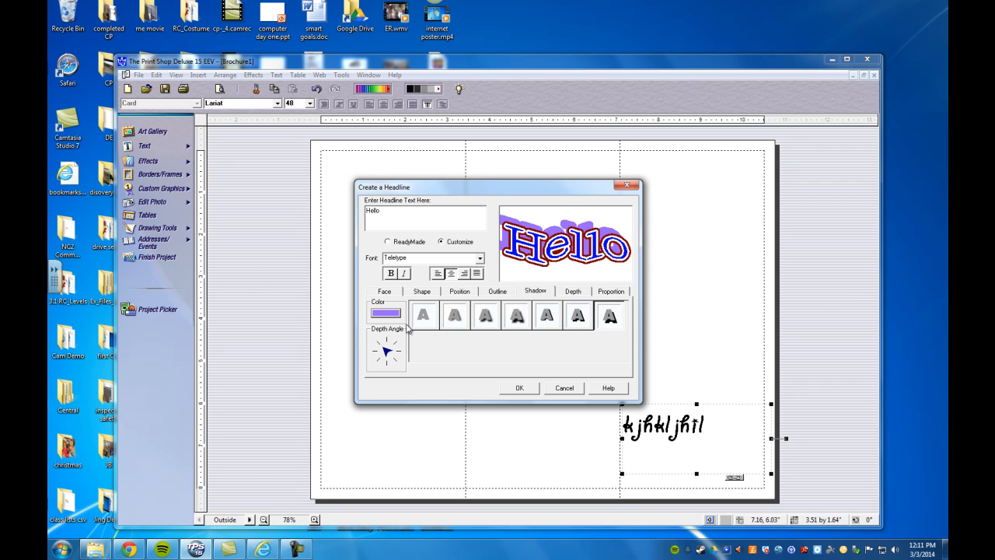
click(518, 326)
click(465, 317)
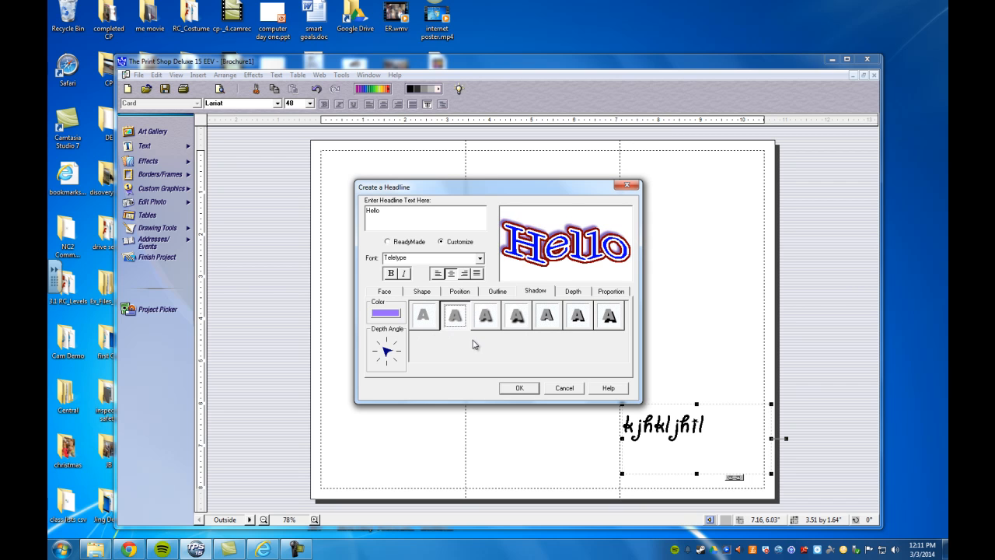
Step: Give the Hello headline a purple 3-D depth style
click(571, 293)
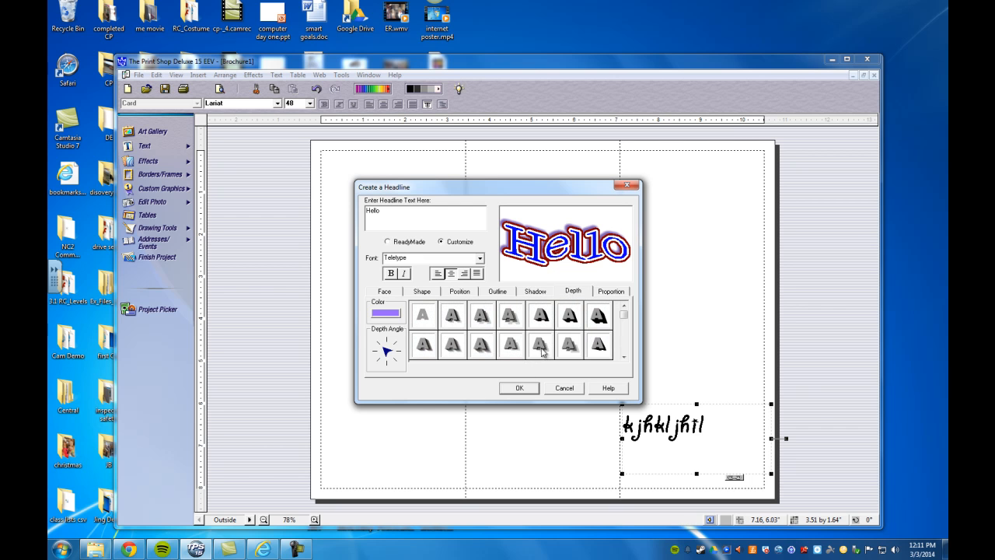
click(543, 349)
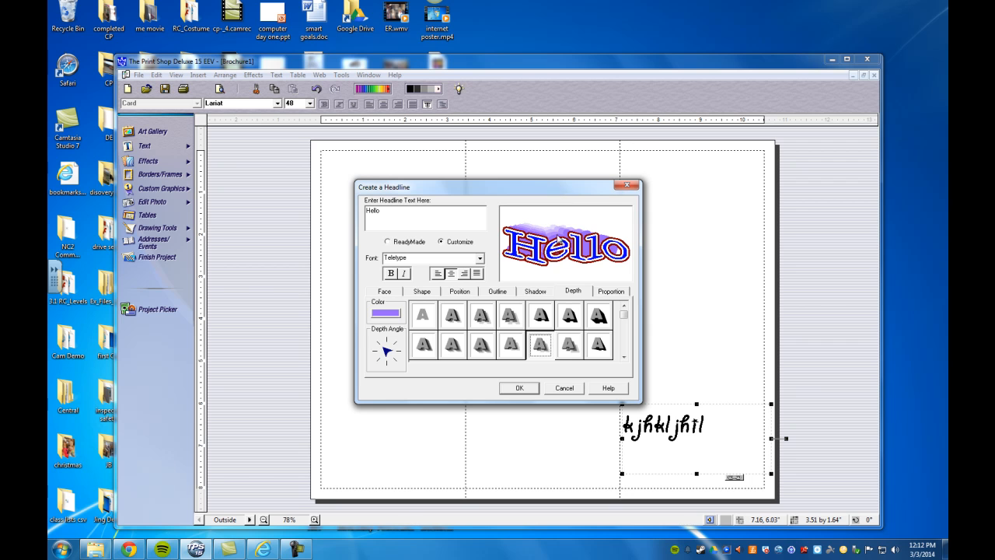
click(513, 320)
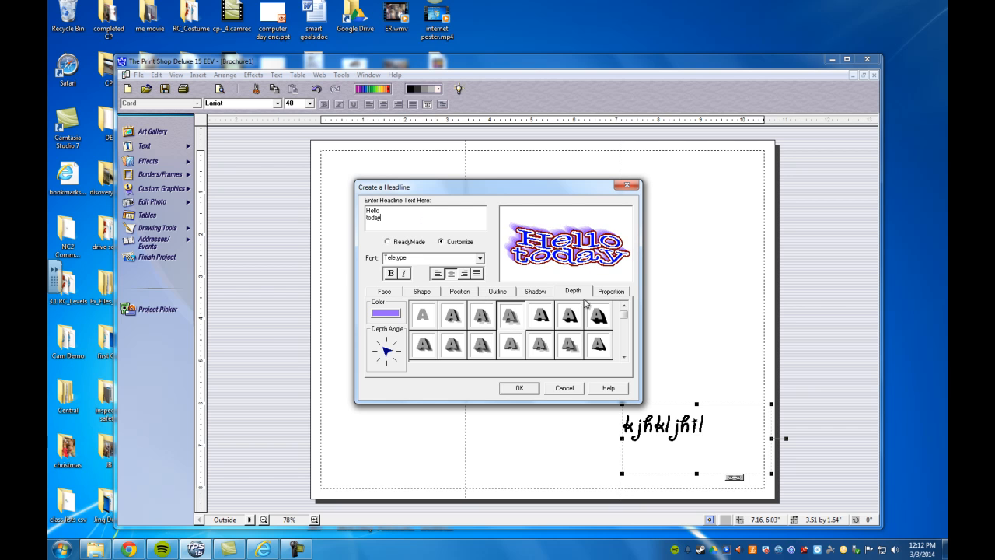
click(610, 291)
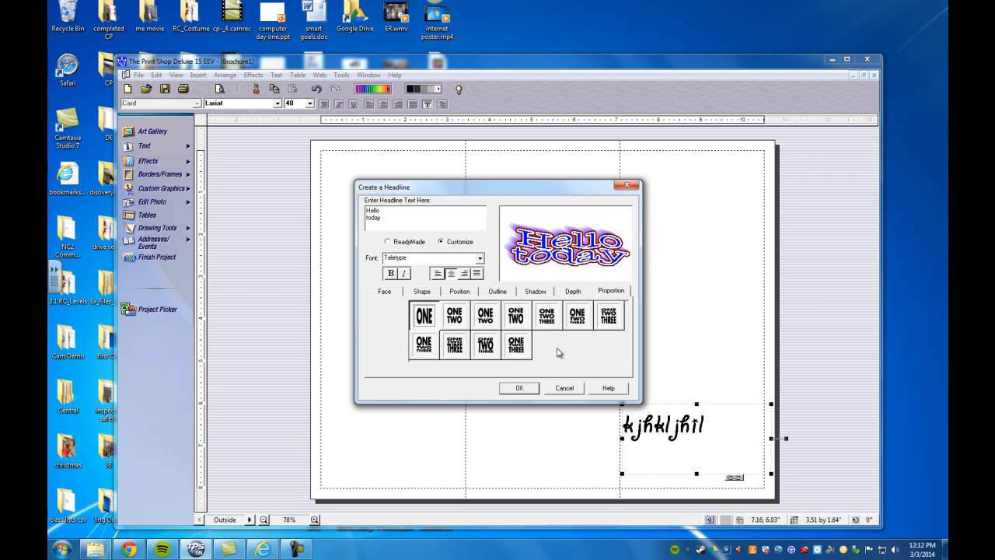
Step: Preview several two- and three-line proportion styles for the headline
click(454, 318)
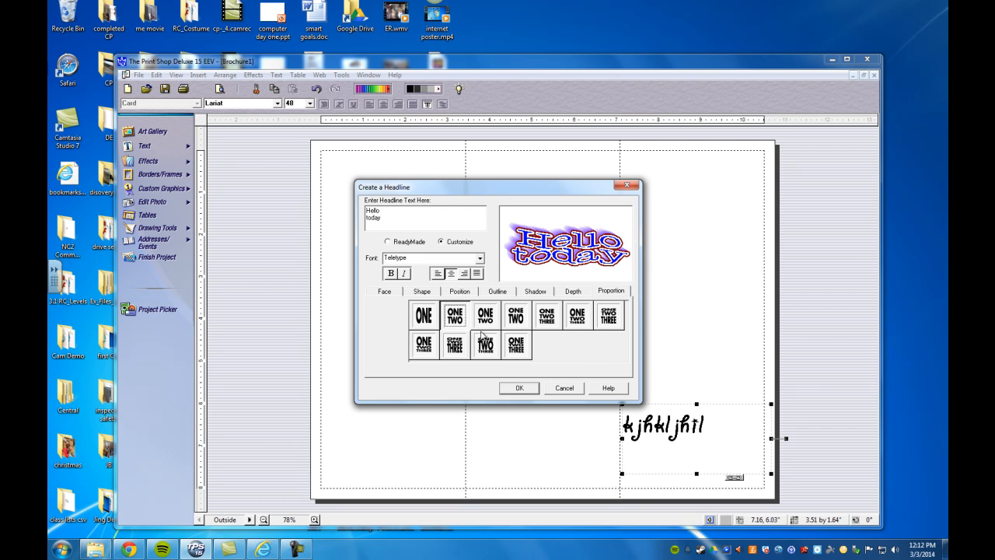
click(486, 322)
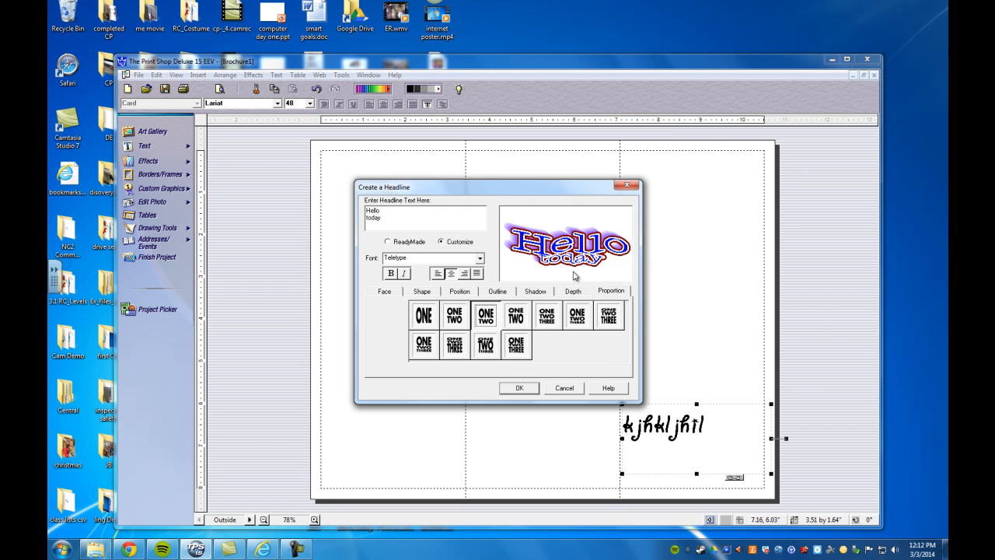
click(518, 314)
click(547, 317)
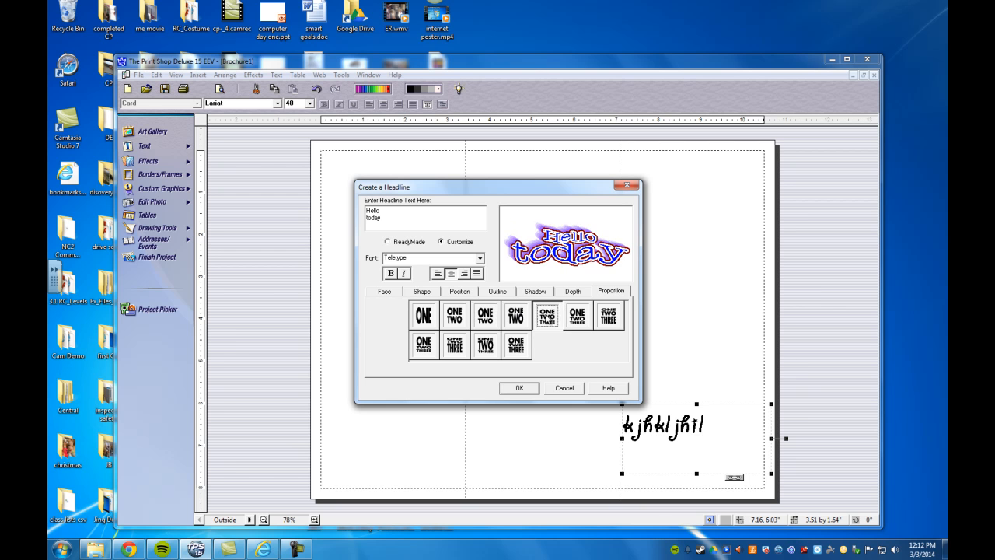
click(577, 316)
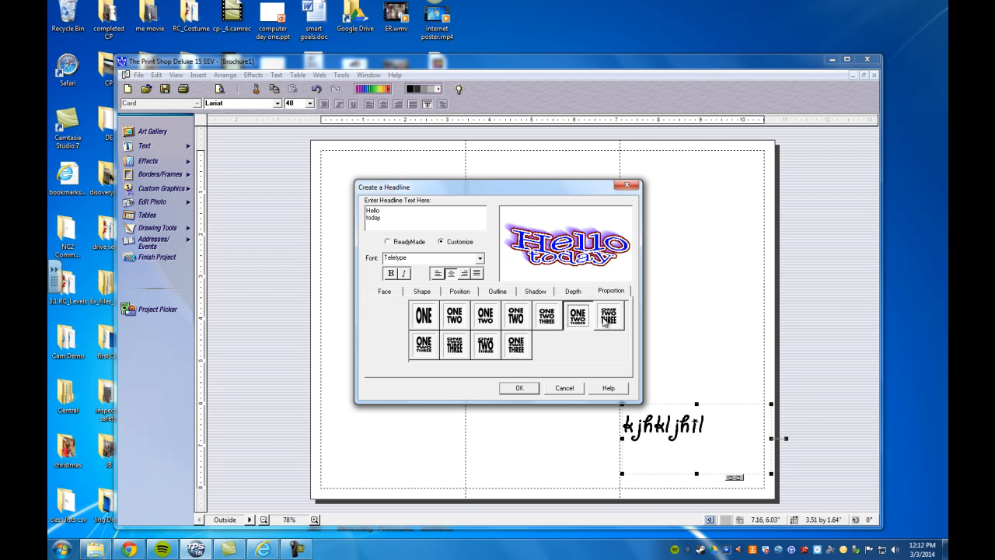
click(607, 320)
Step: Choose small 'Hello' over large 'today' and place the headline at the top-right panel
click(424, 343)
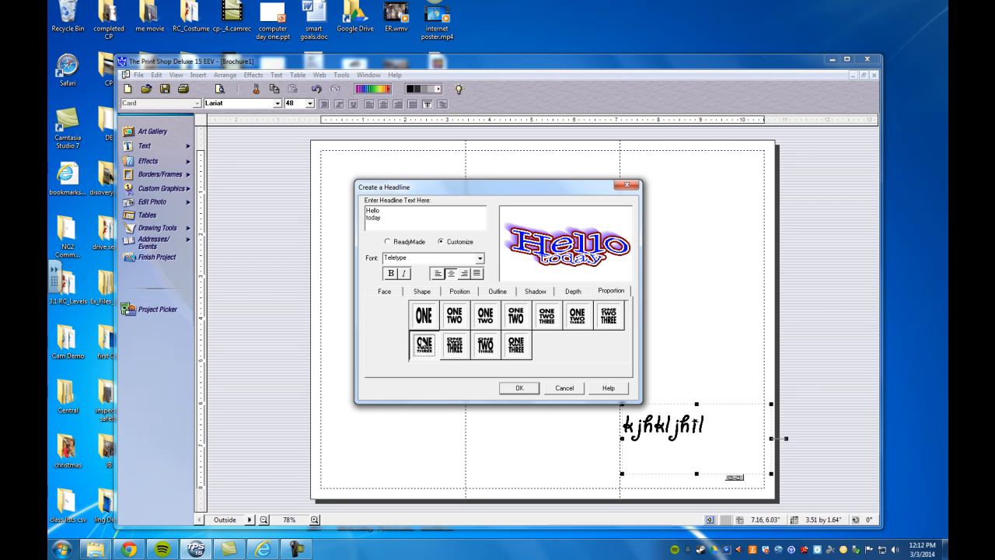
click(451, 348)
click(477, 350)
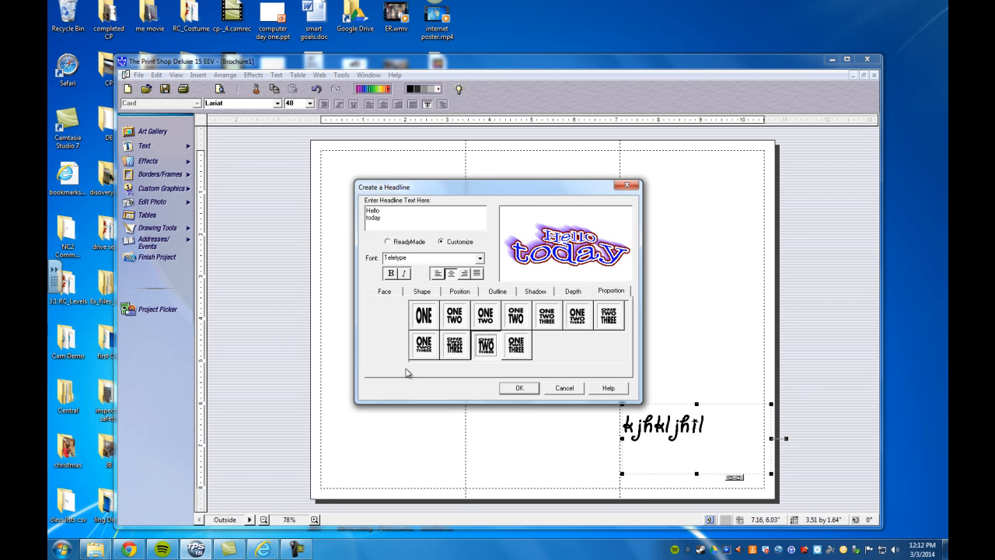
click(516, 388)
drag(380, 321, 691, 194)
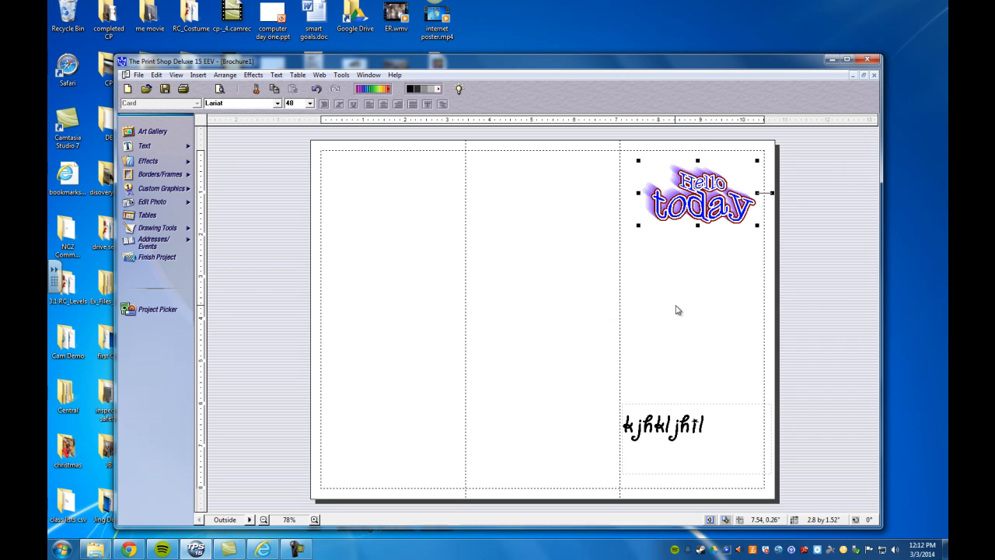